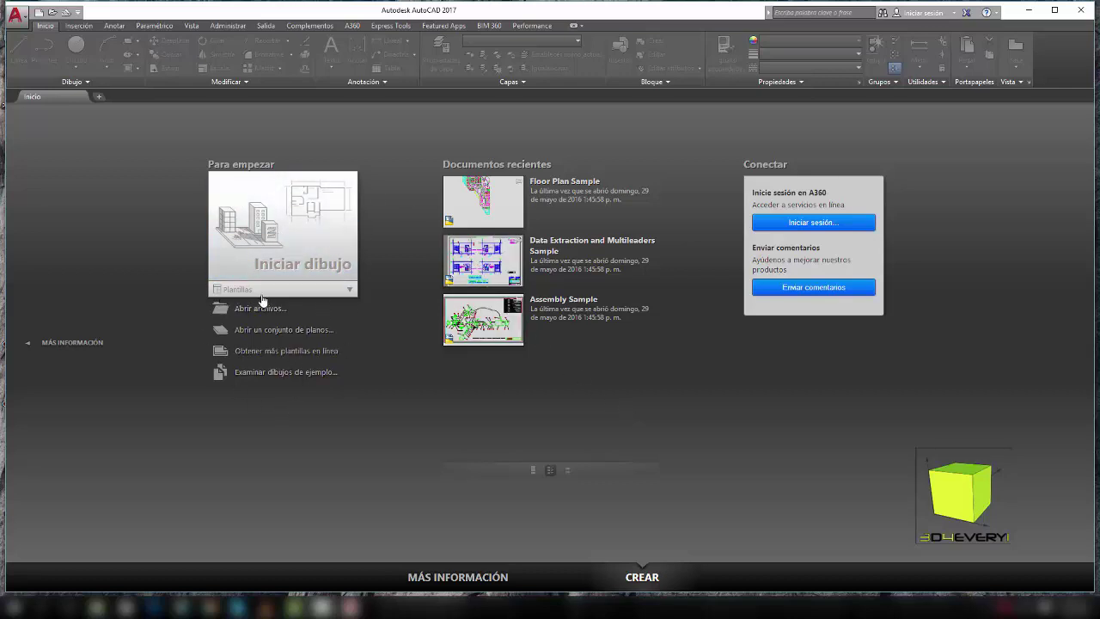
- Show the Plantillas template list under Iniciar dibujo, listing acad.dwt and acadiso.dwt
click(349, 290)
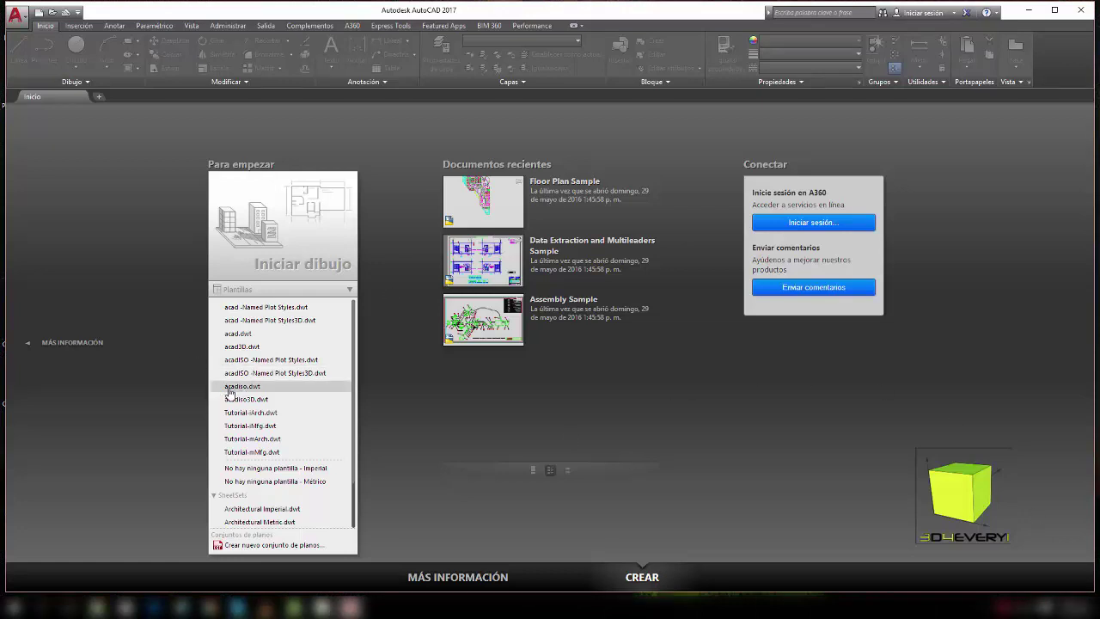
- Close the Plantillas template list, reopen it briefly, then close it again
click(394, 251)
click(349, 290)
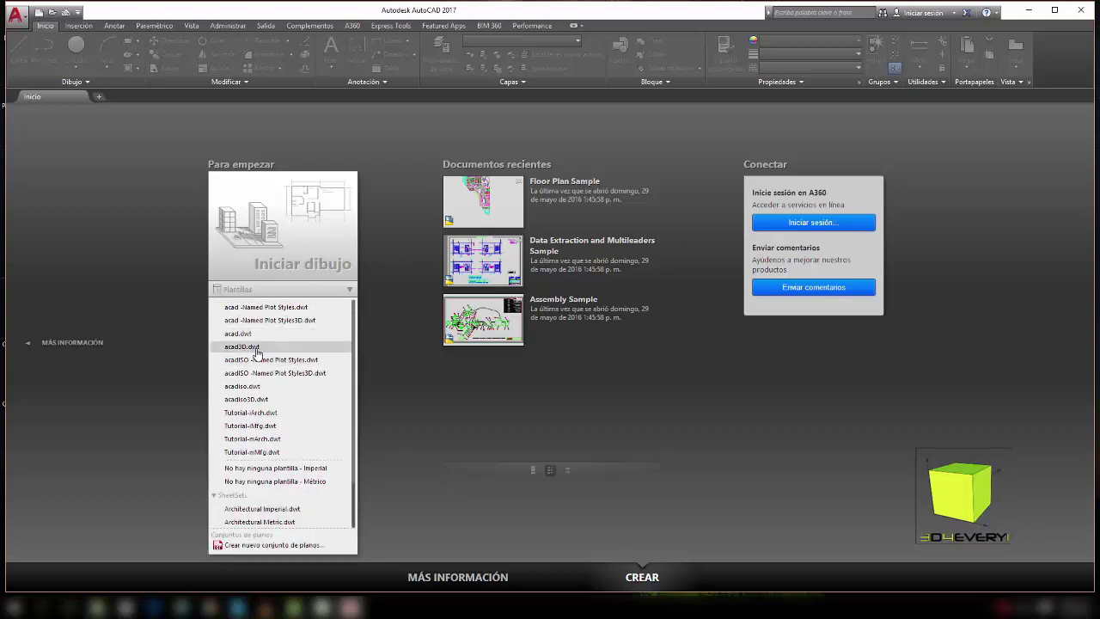
click(392, 253)
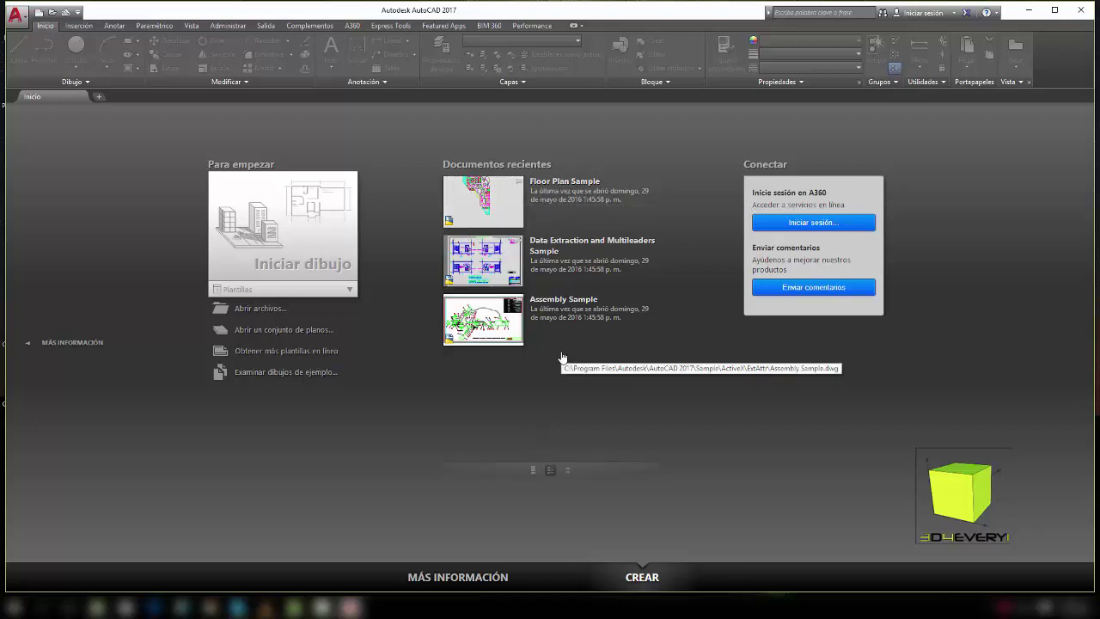
- Switch Documentos recientes to the compact text list view and pin Floor Plan Sample
click(533, 471)
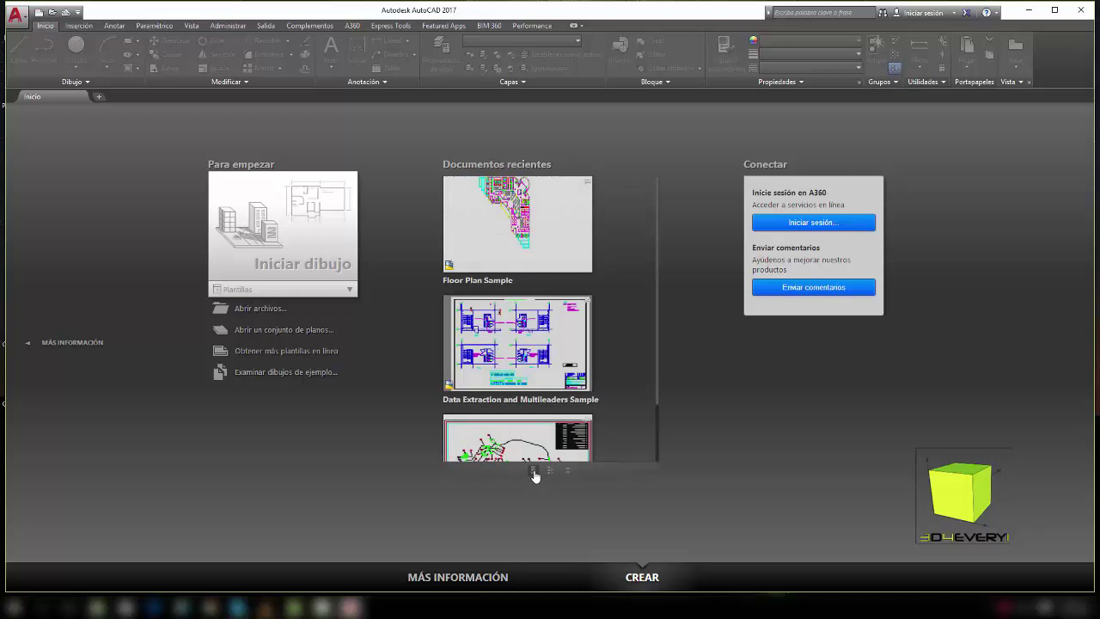
click(550, 471)
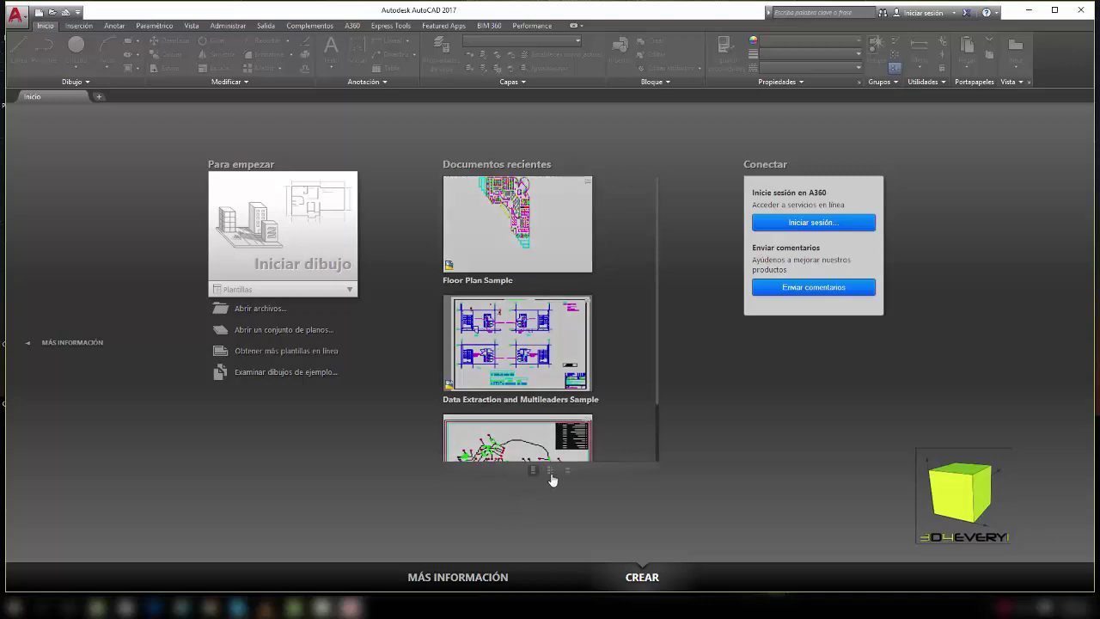
click(567, 471)
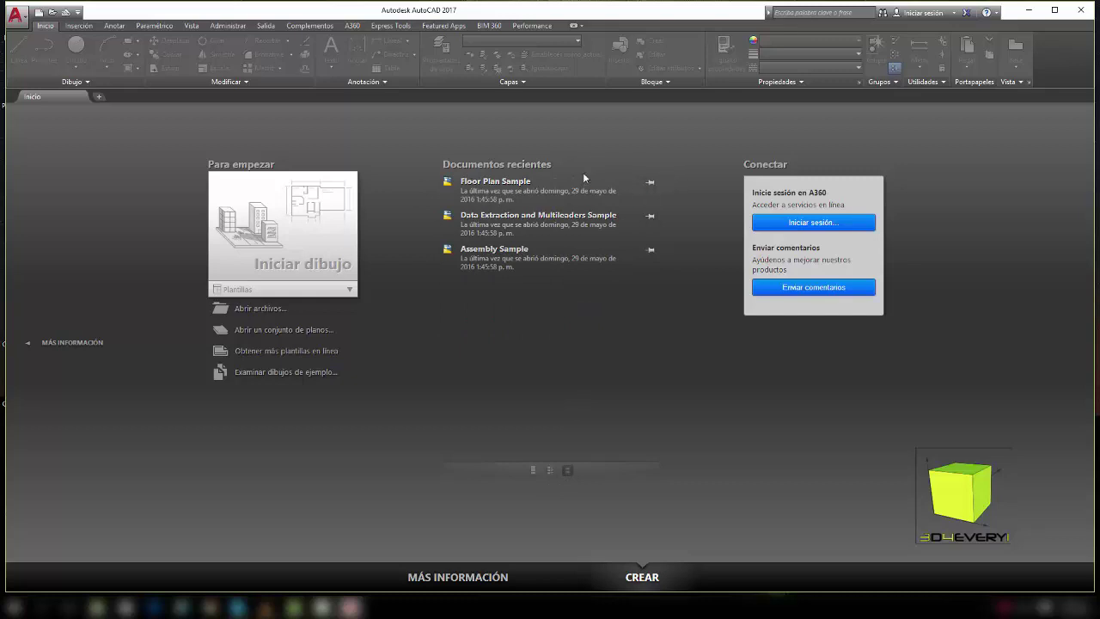
click(649, 182)
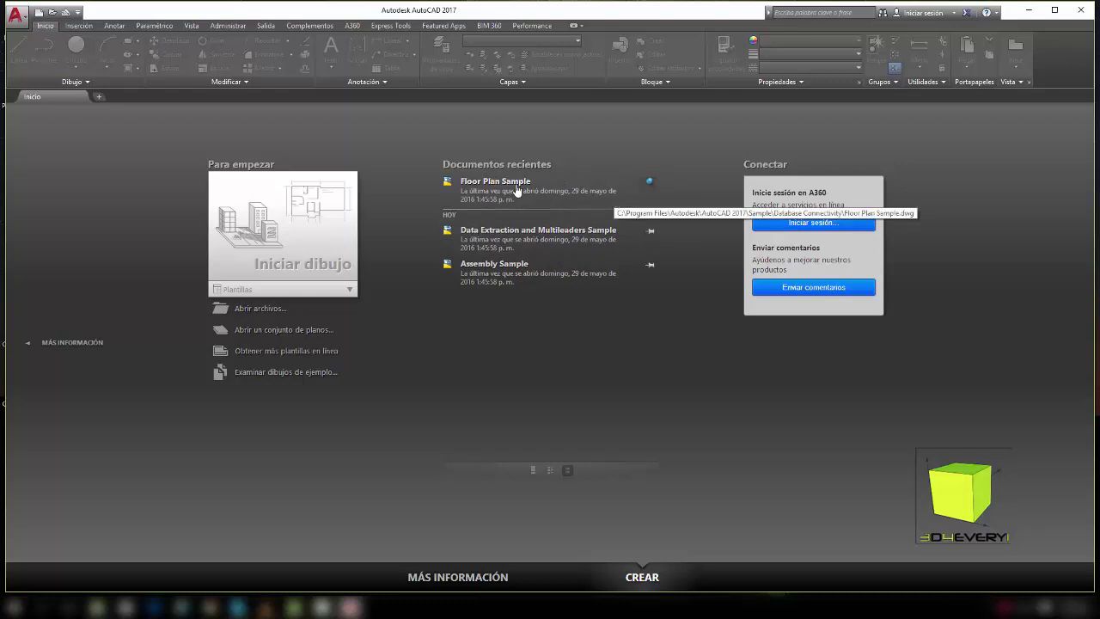
- Unpin Floor Plan Sample in the Documentos recientes list
click(648, 183)
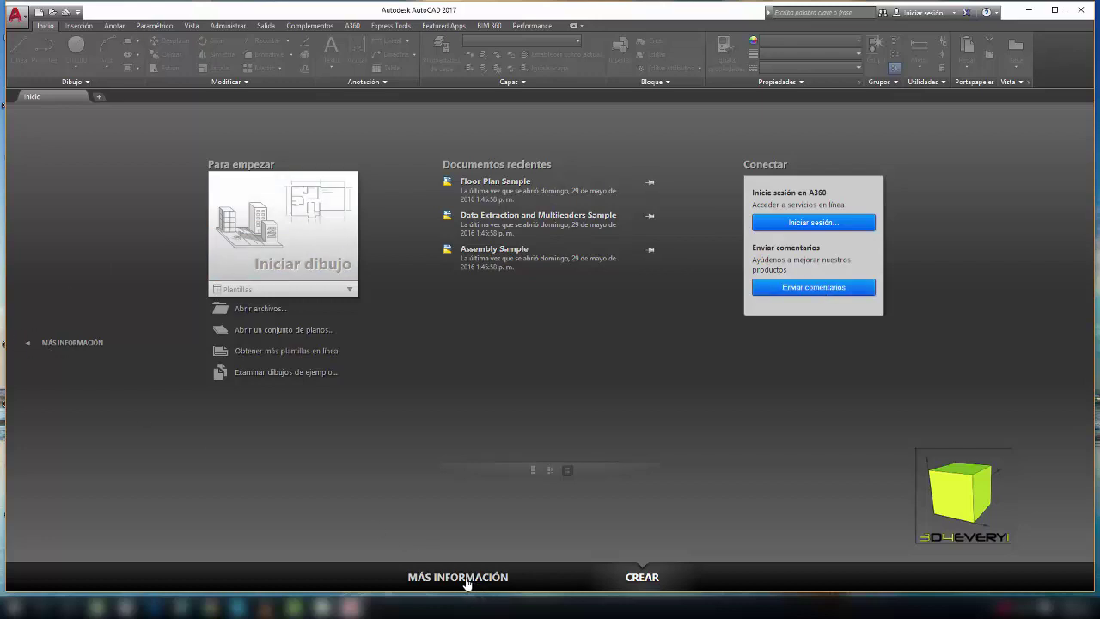
click(58, 346)
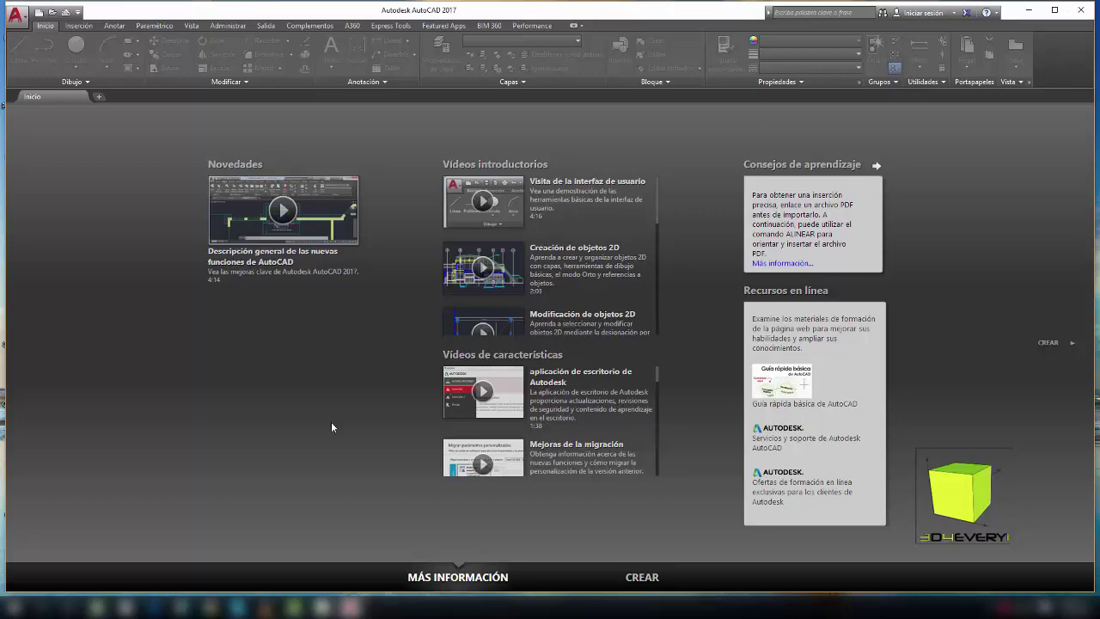
click(642, 580)
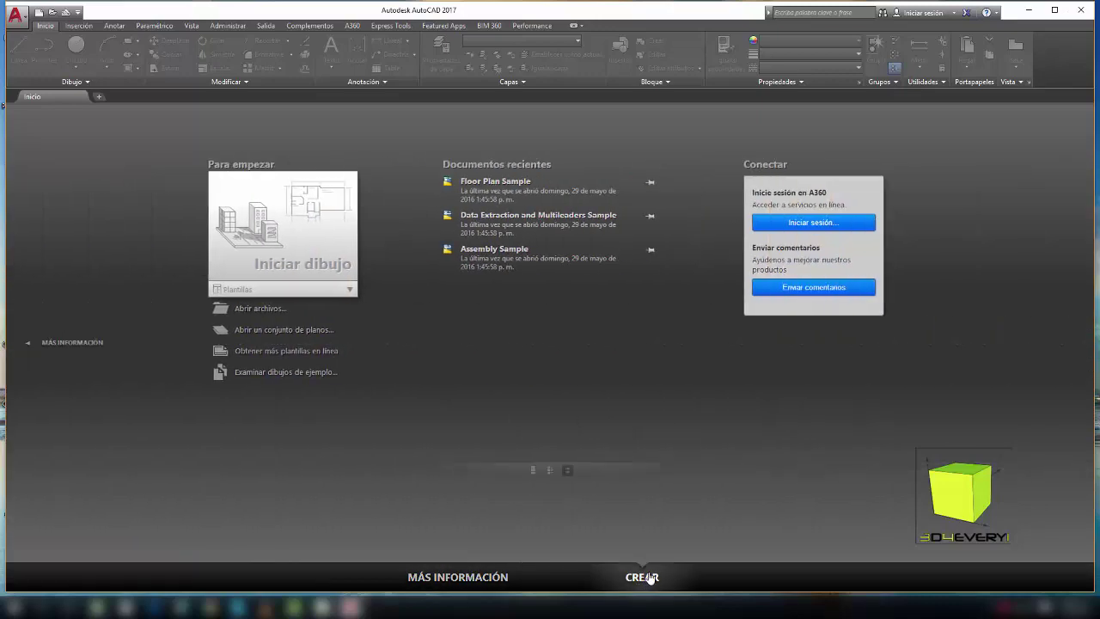
- Create a new blank drawing from the acadiso.dwt metric template under Plantillas
click(350, 289)
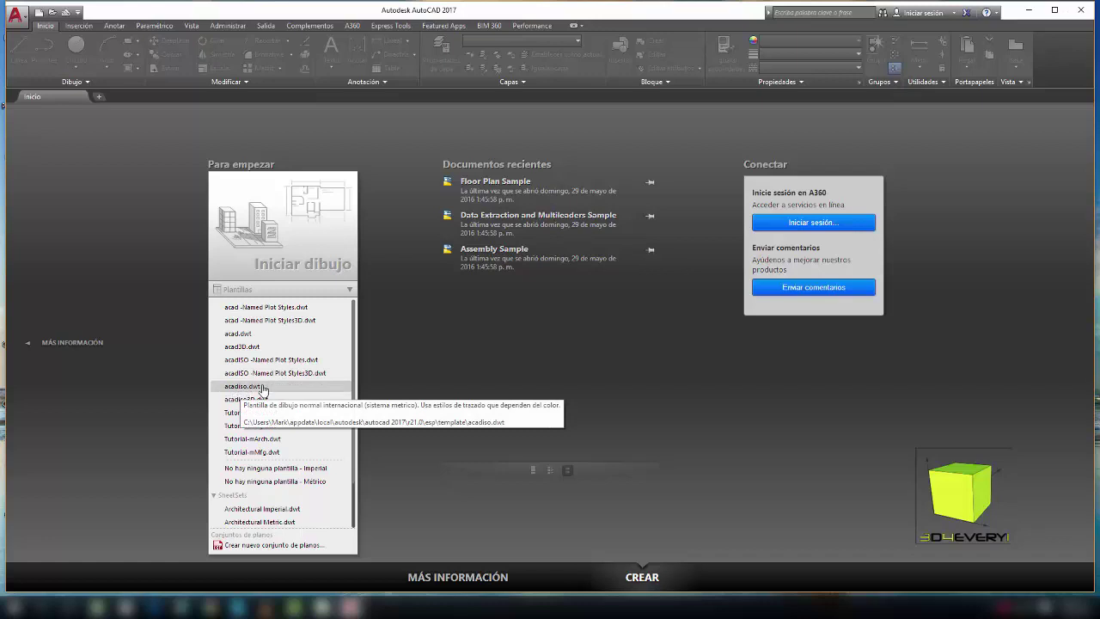
click(254, 389)
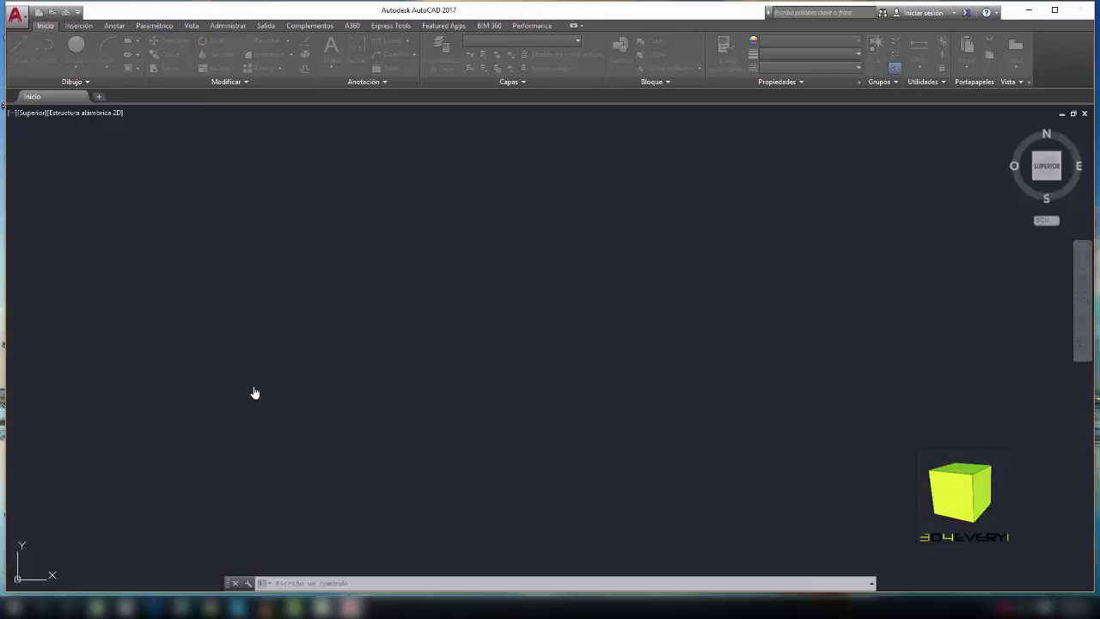